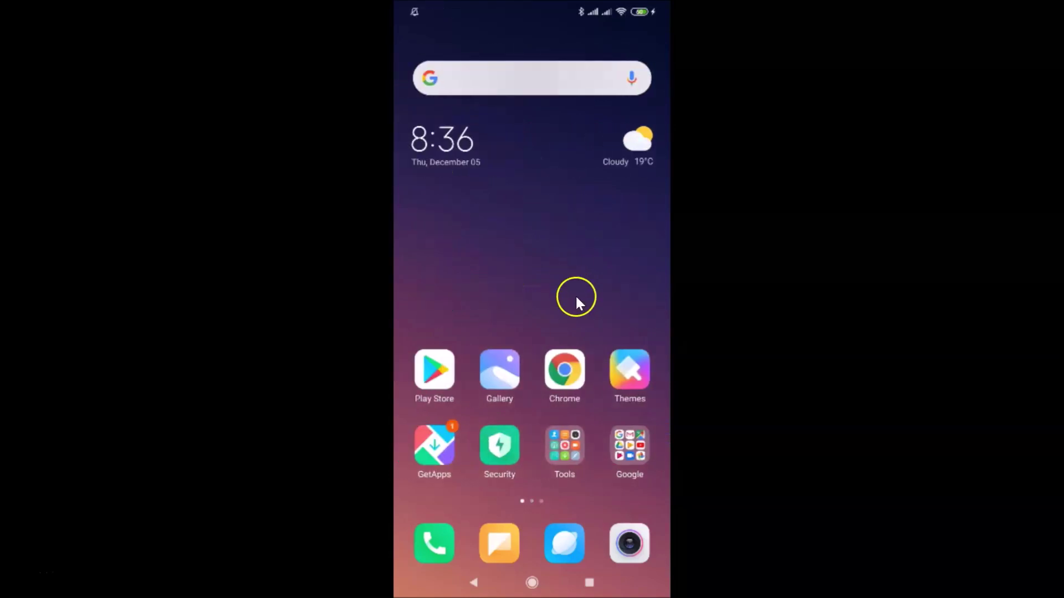
Step: Launch Chrome, open its Settings page and scroll down to the Advanced options
click(565, 369)
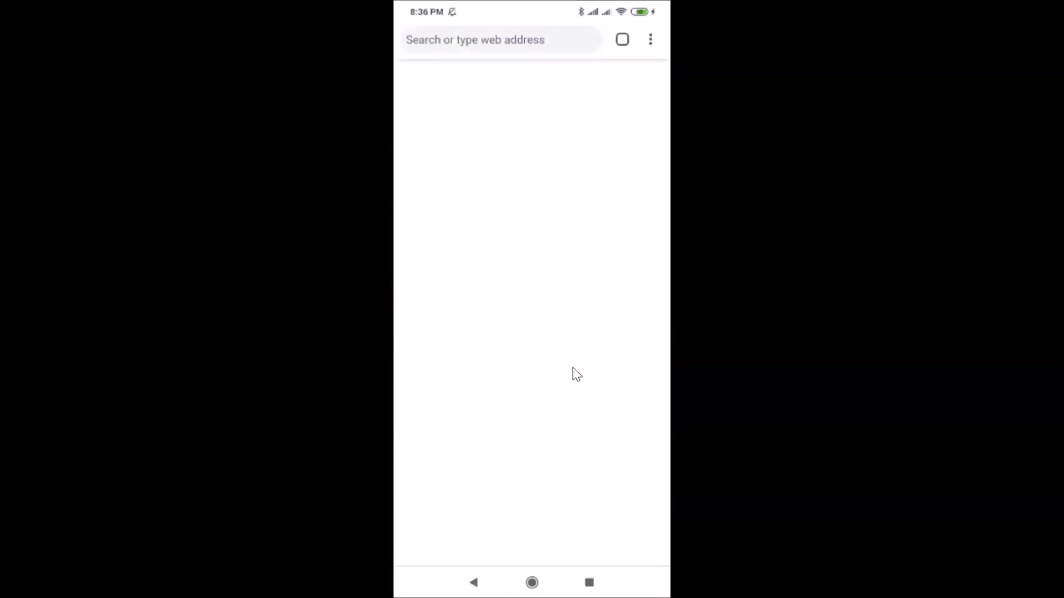
click(651, 40)
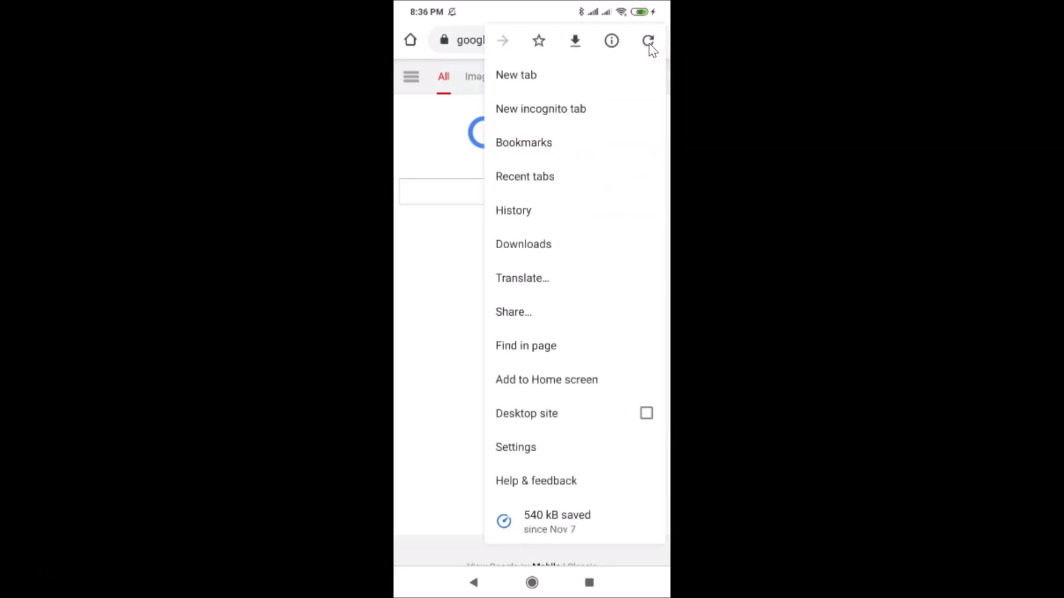
click(526, 447)
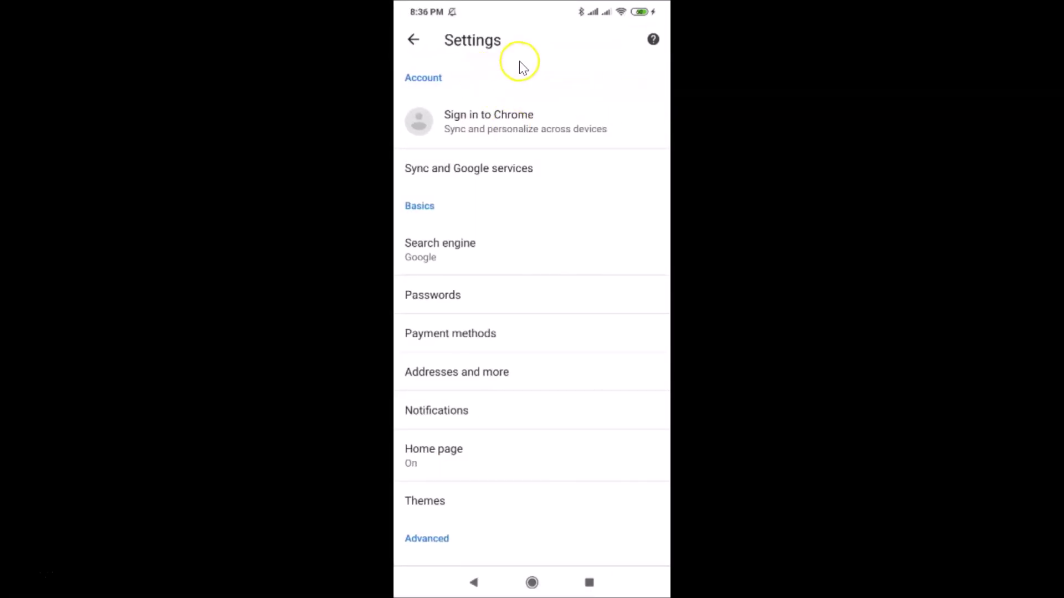
scroll(542, 231, down, 3)
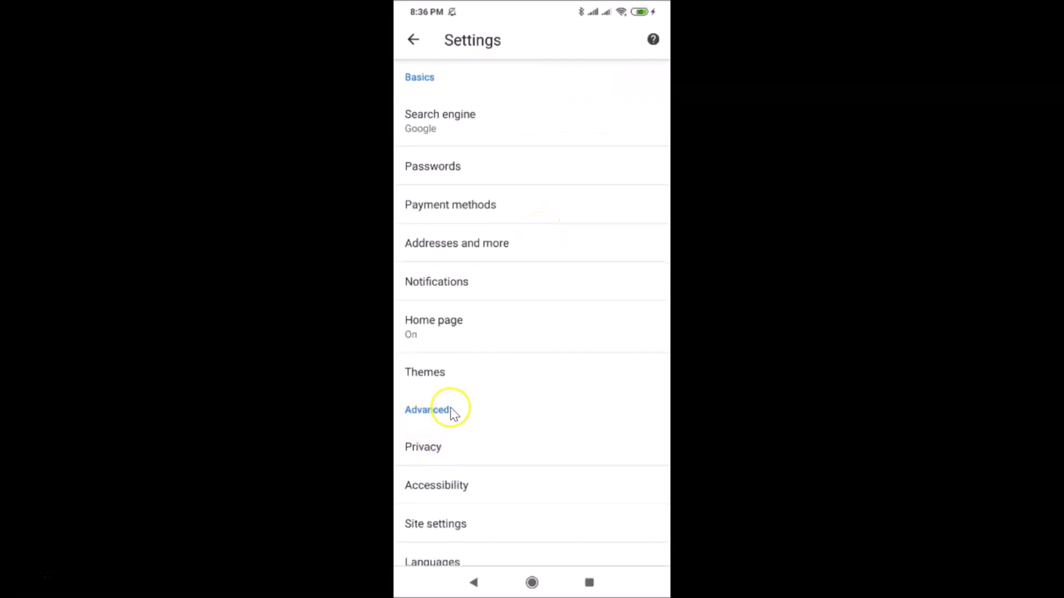
scroll(451, 413, down, 3)
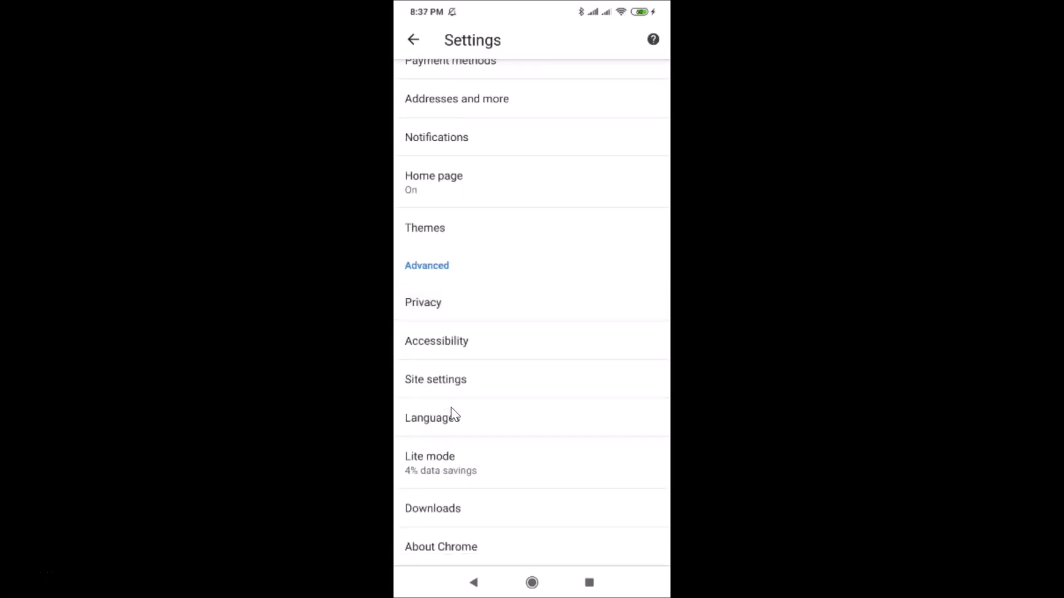
Step: Open the JavaScript page under Site settings, showing JavaScript allowed for sites
click(440, 382)
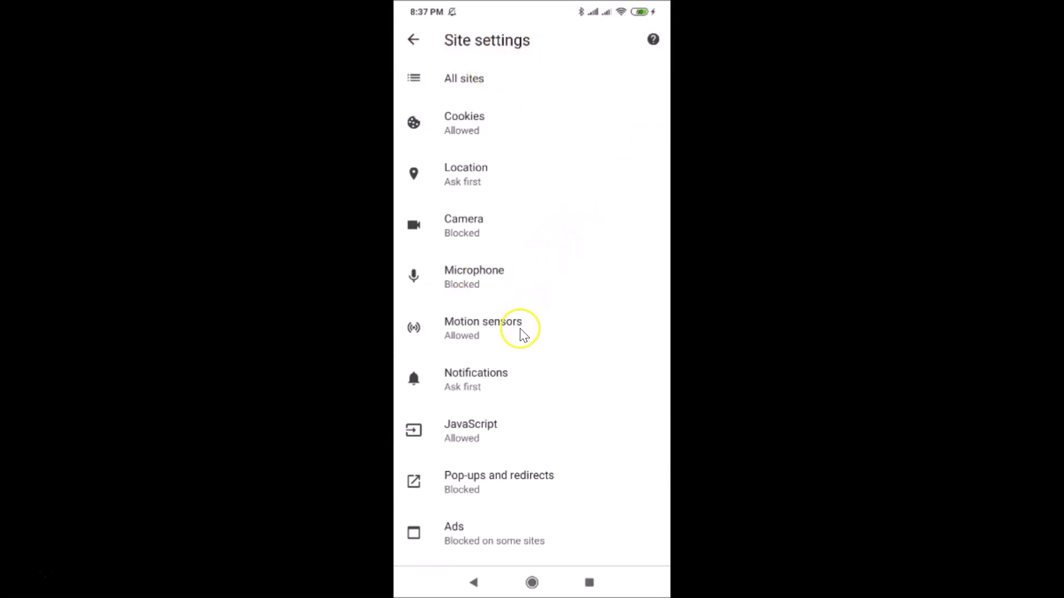
click(482, 430)
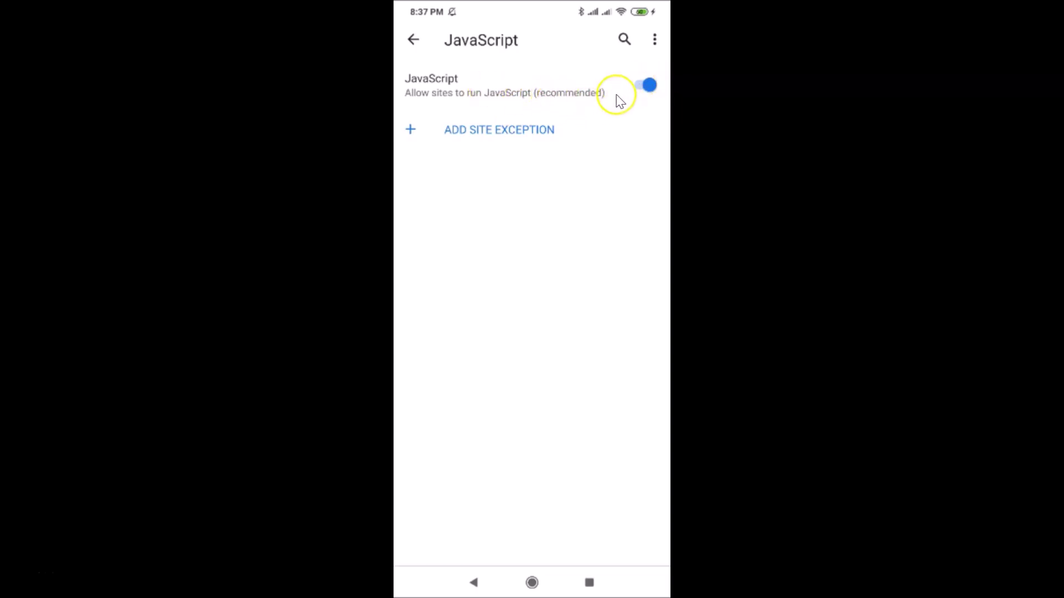
click(645, 87)
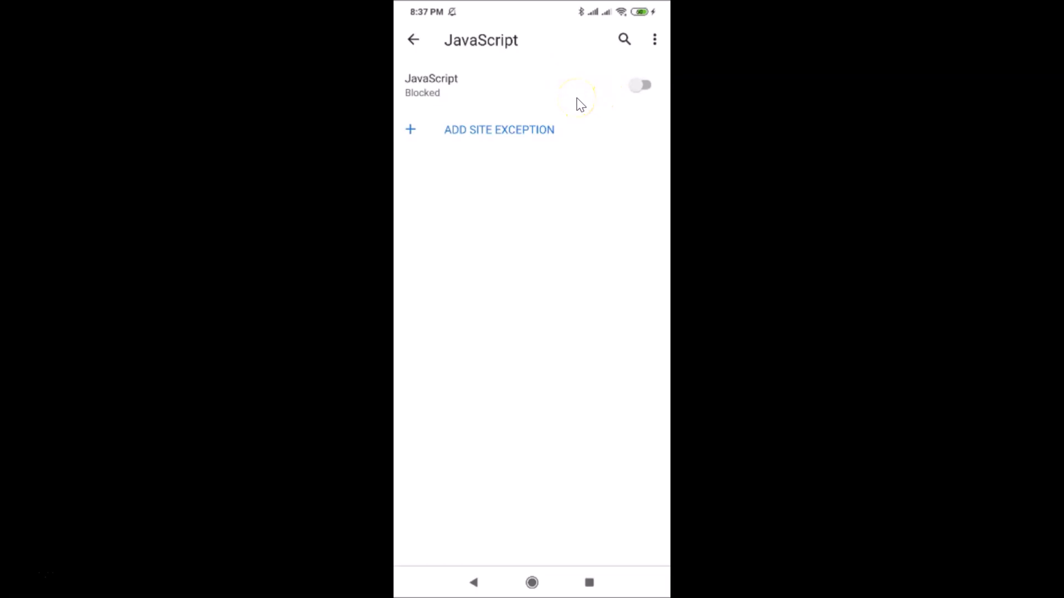
click(651, 84)
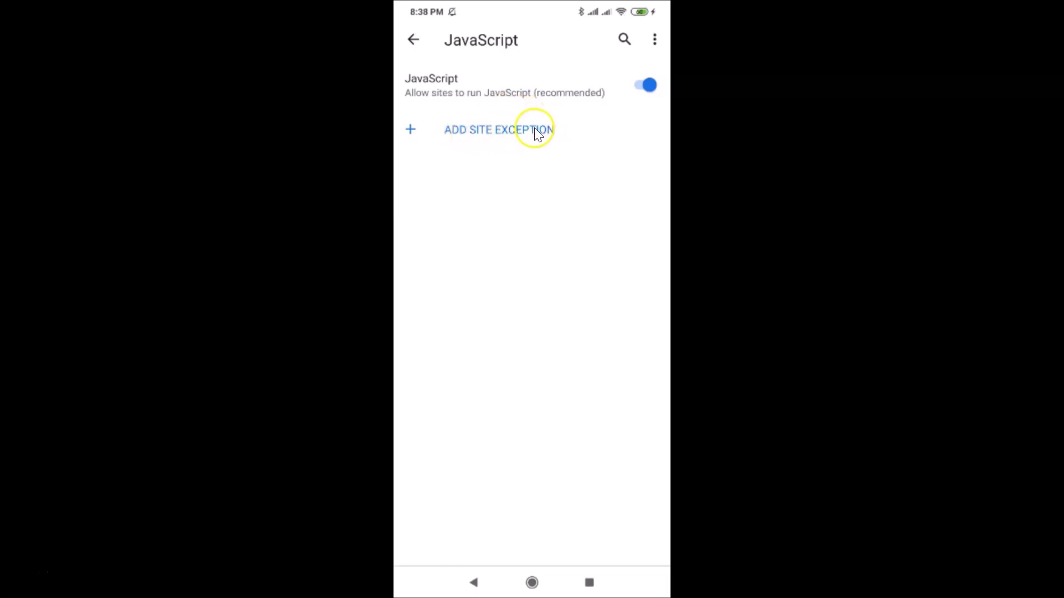
click(501, 125)
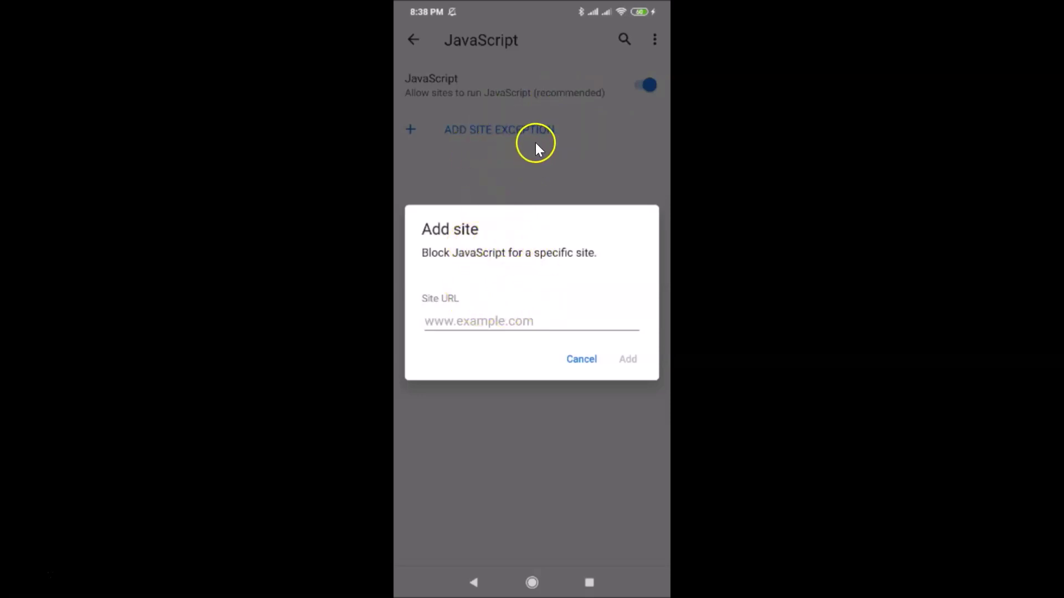
click(517, 317)
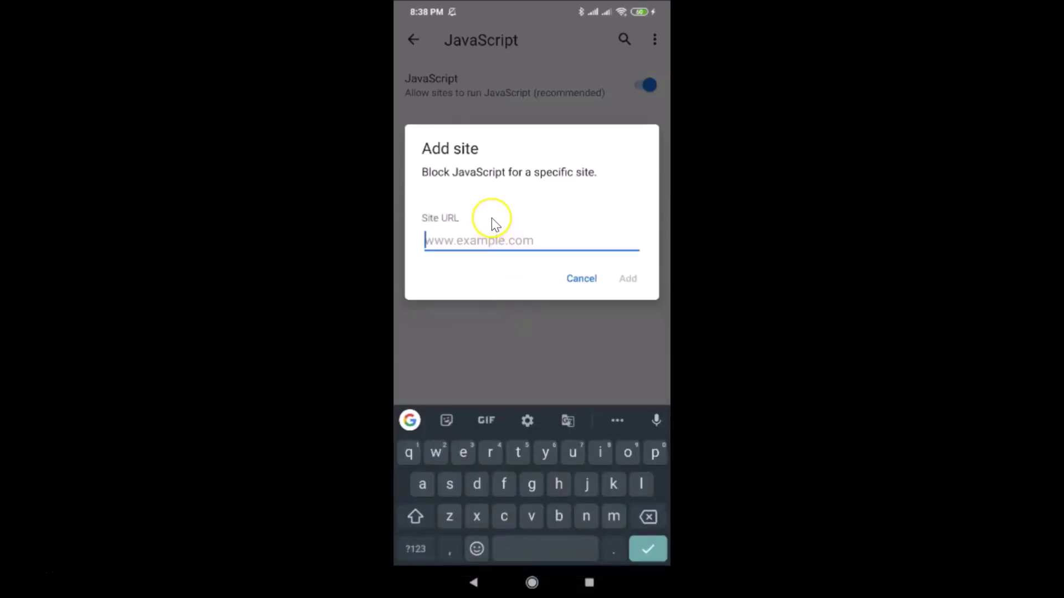
text(w)
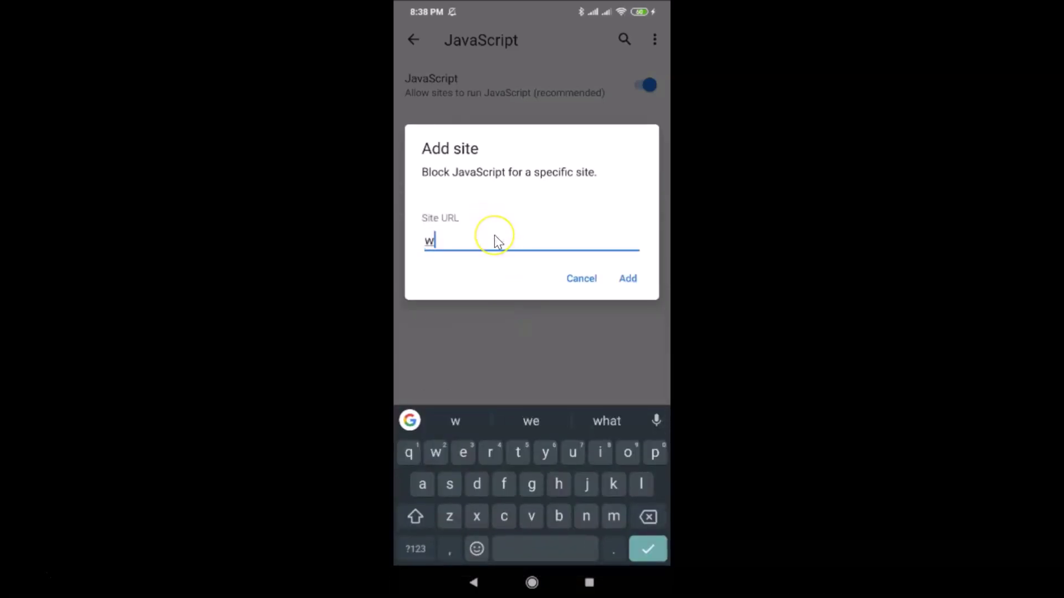
text(ww.twitte)
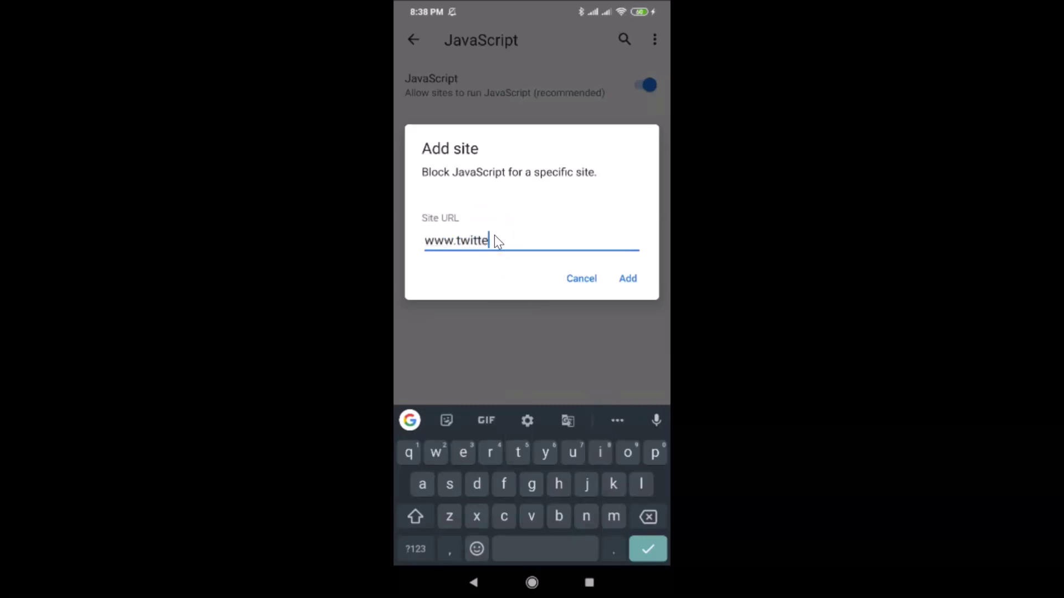
text(rc)
click(629, 279)
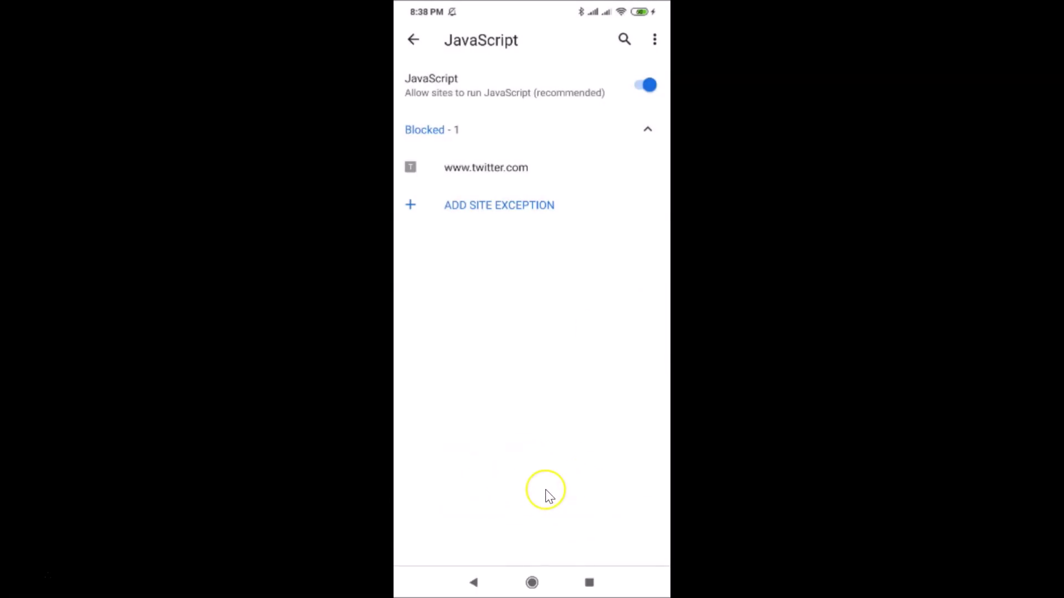
click(479, 206)
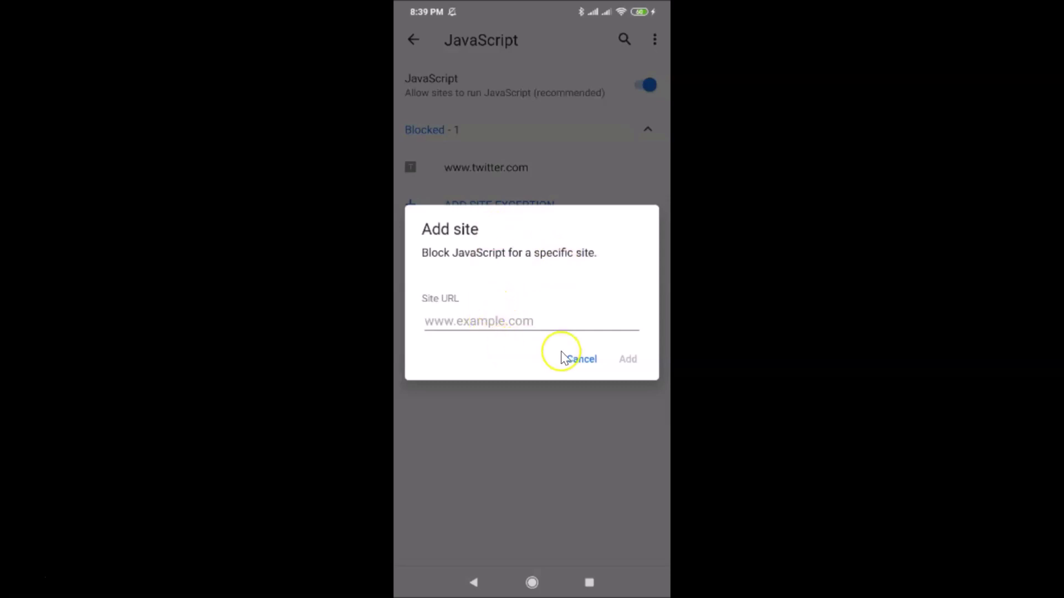
Step: Cancel the new exception dialog and switch JavaScript to Blocked for all sites
click(578, 360)
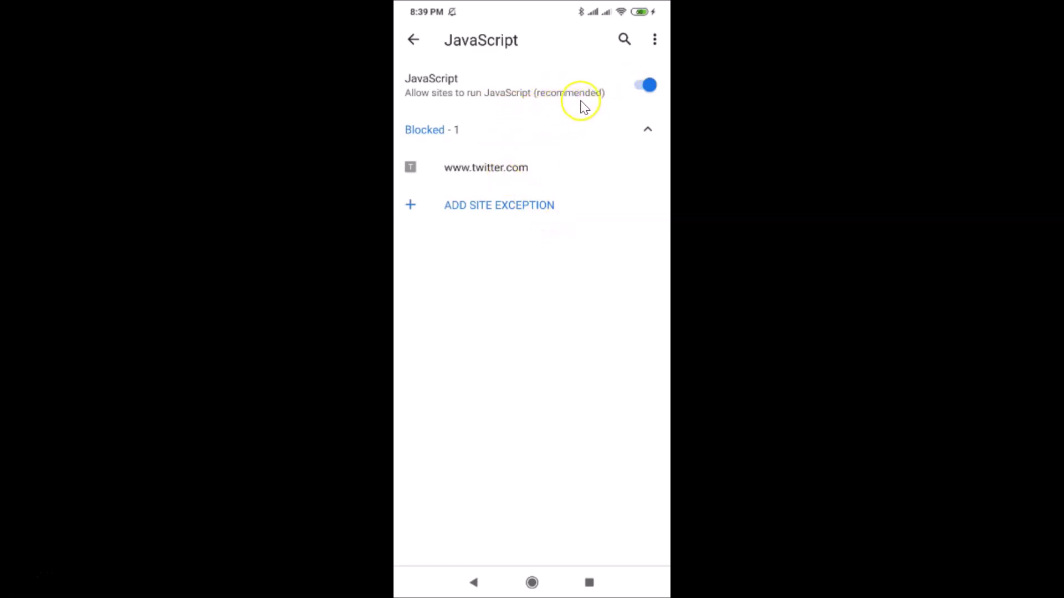
click(644, 88)
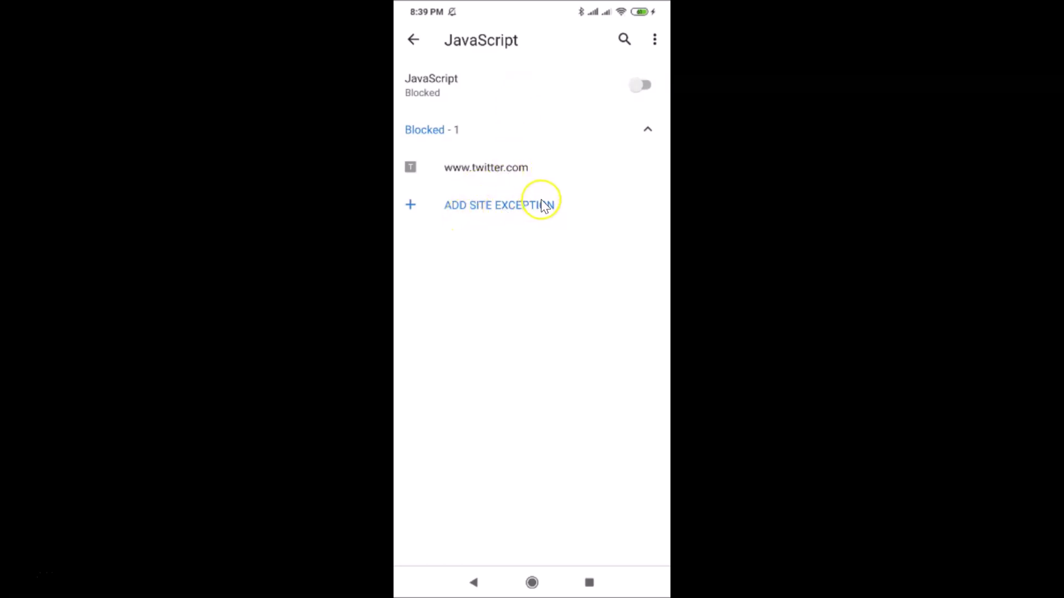
click(493, 209)
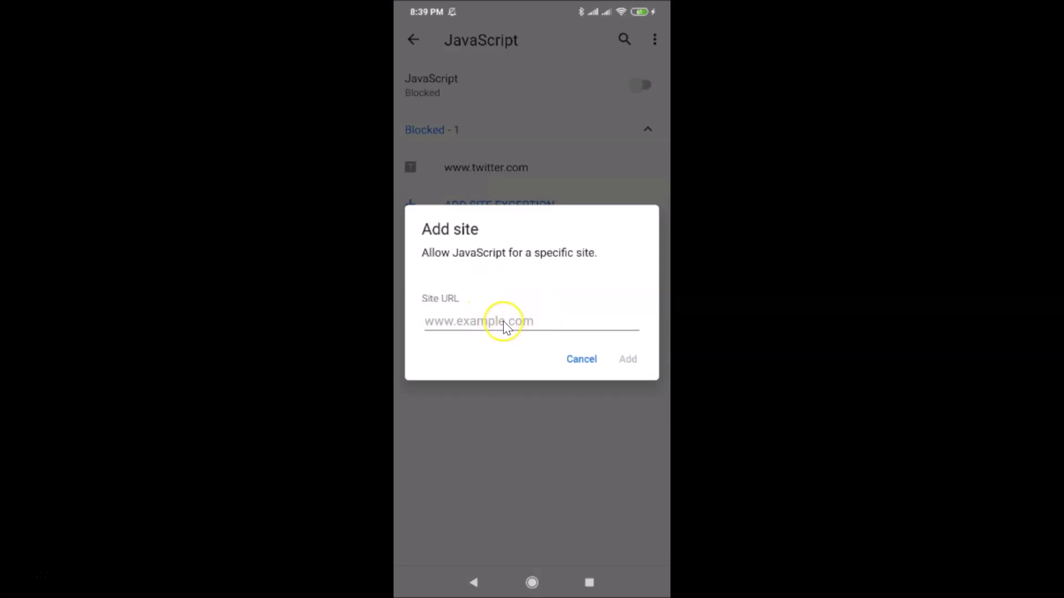
click(540, 324)
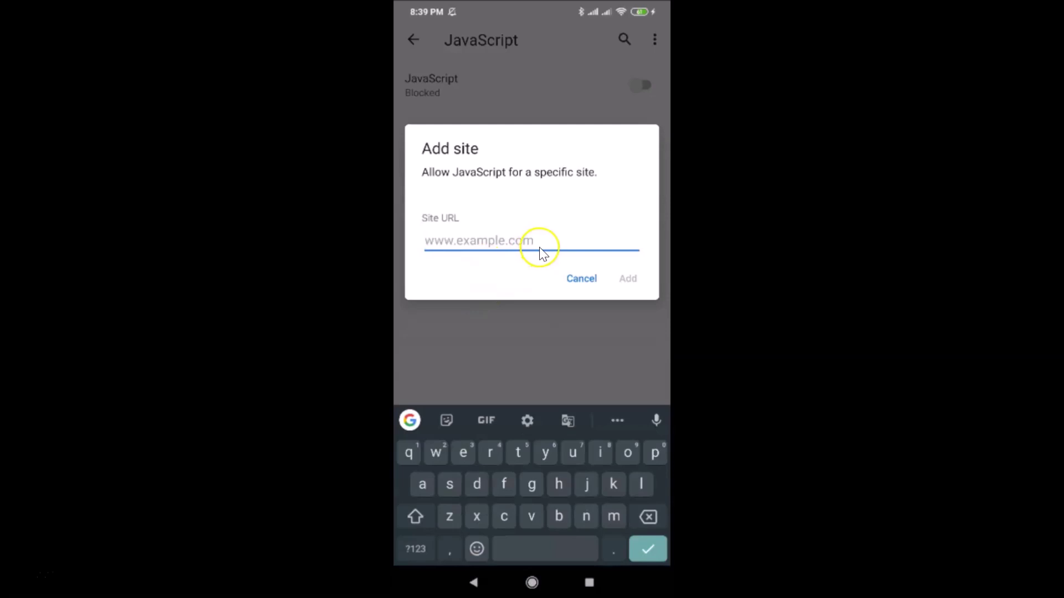
text(ww)
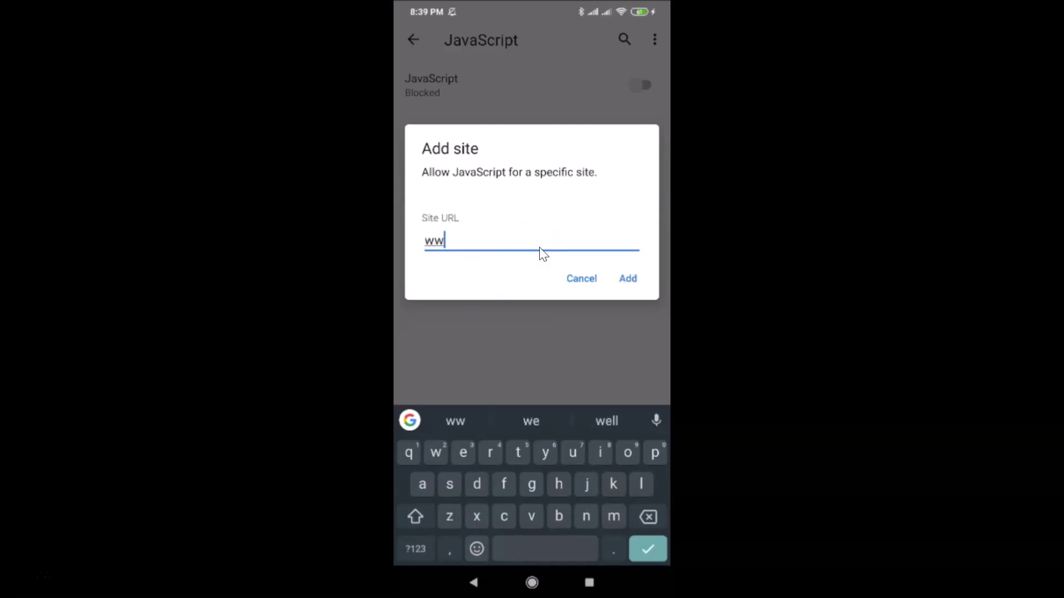
text(w.facebook.com)
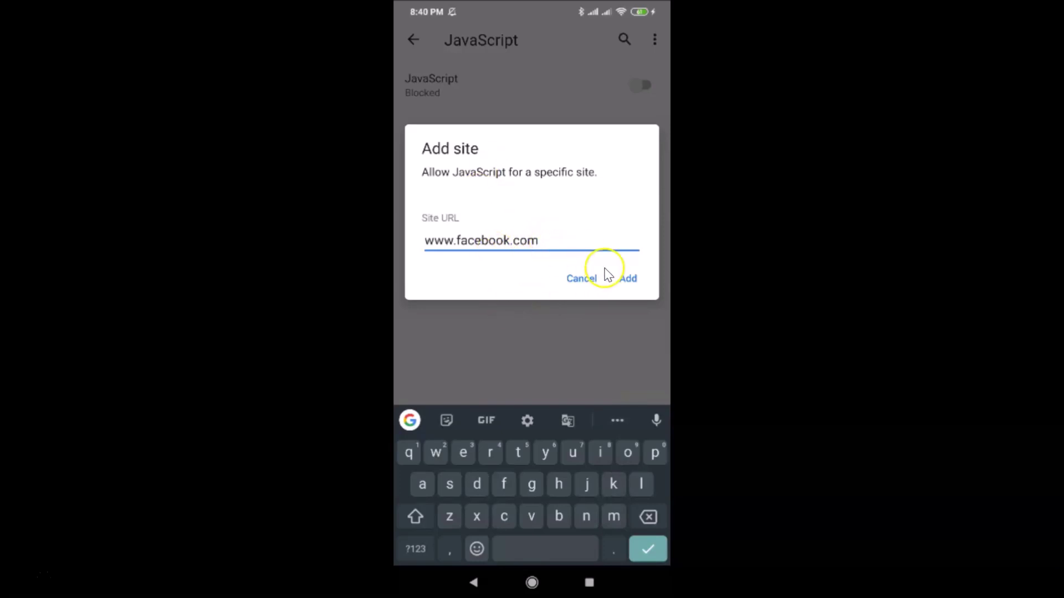
click(629, 280)
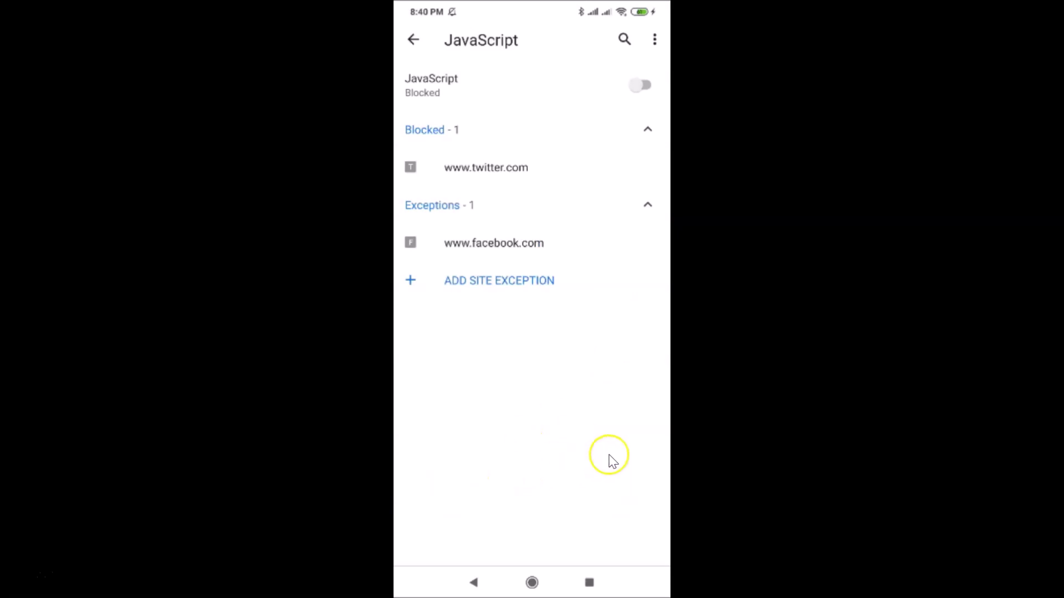
click(509, 285)
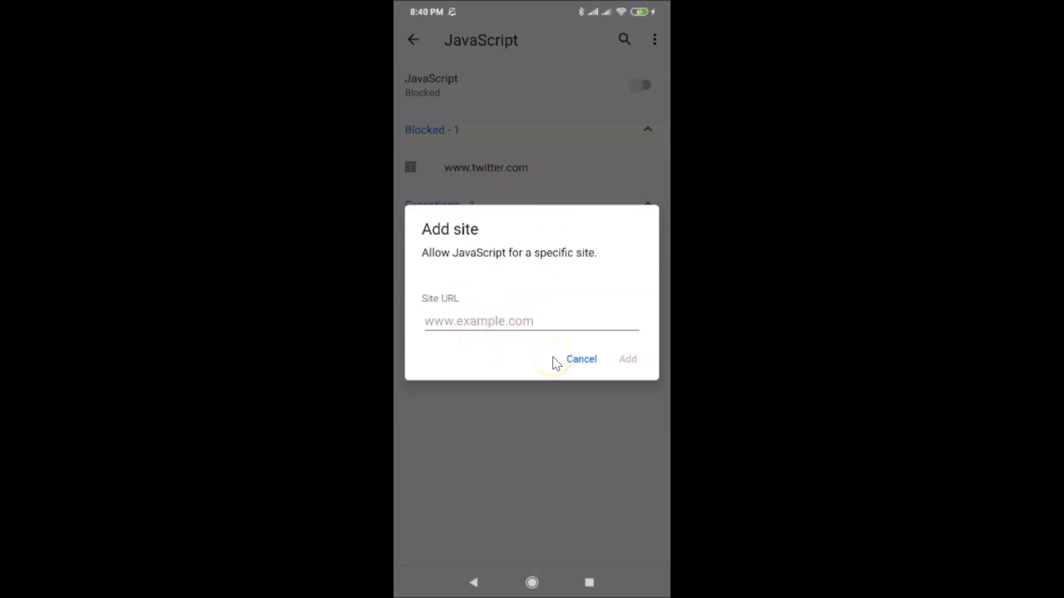
click(582, 360)
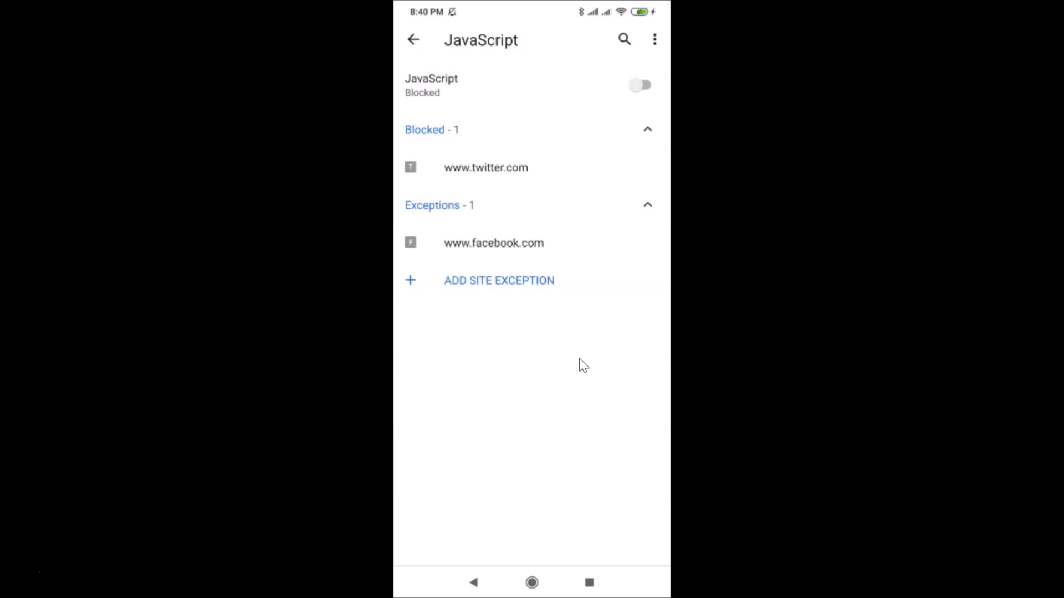
click(497, 242)
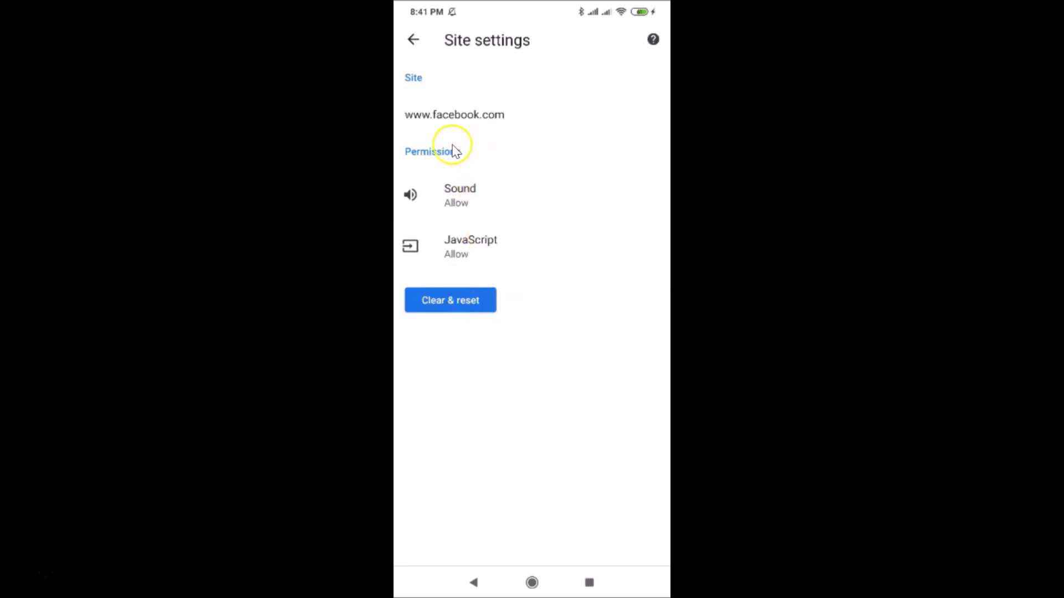
click(461, 304)
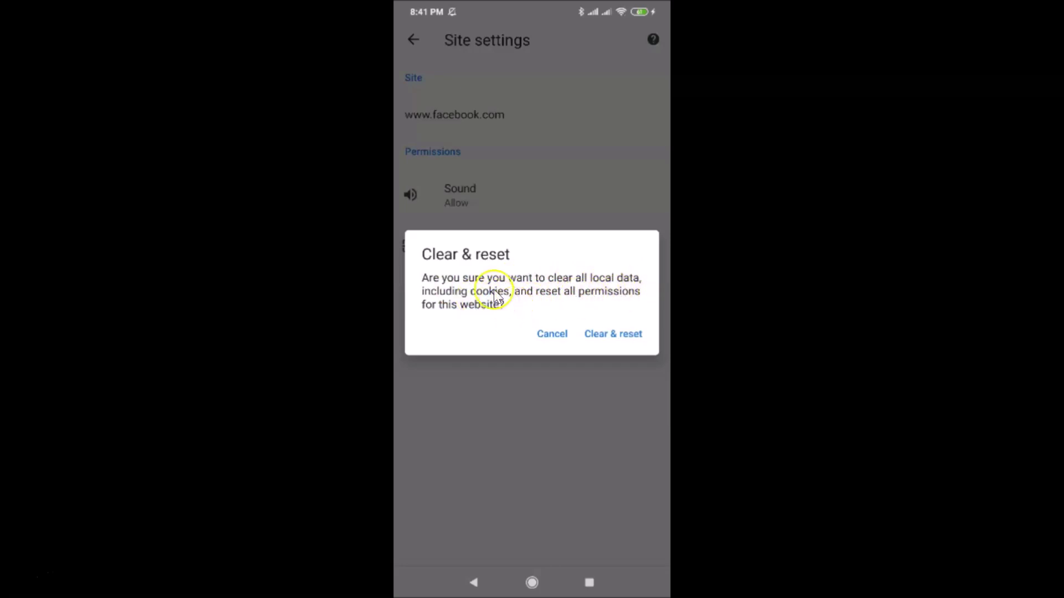
click(625, 335)
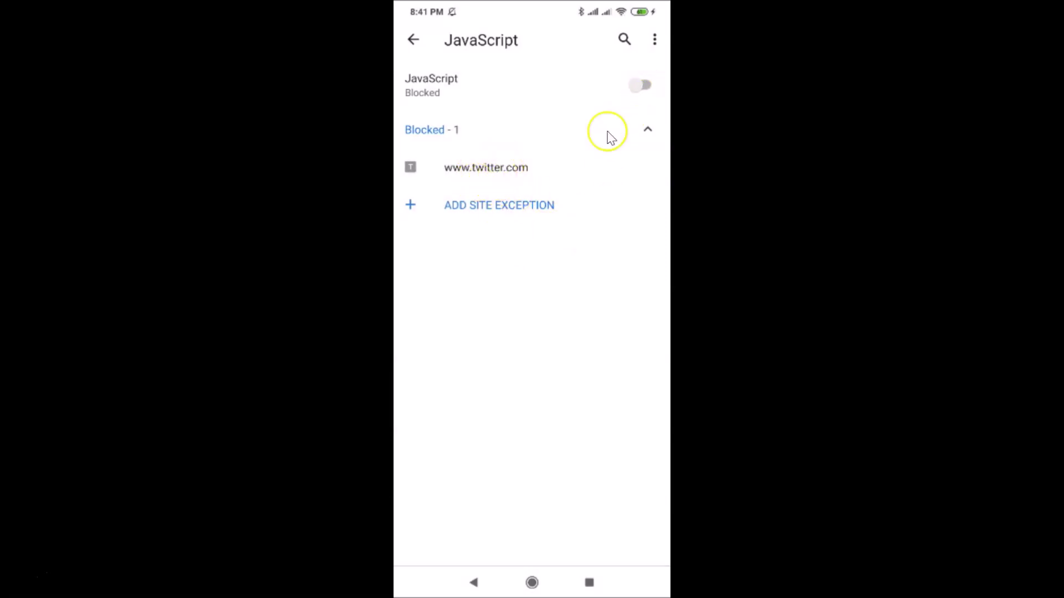
click(645, 91)
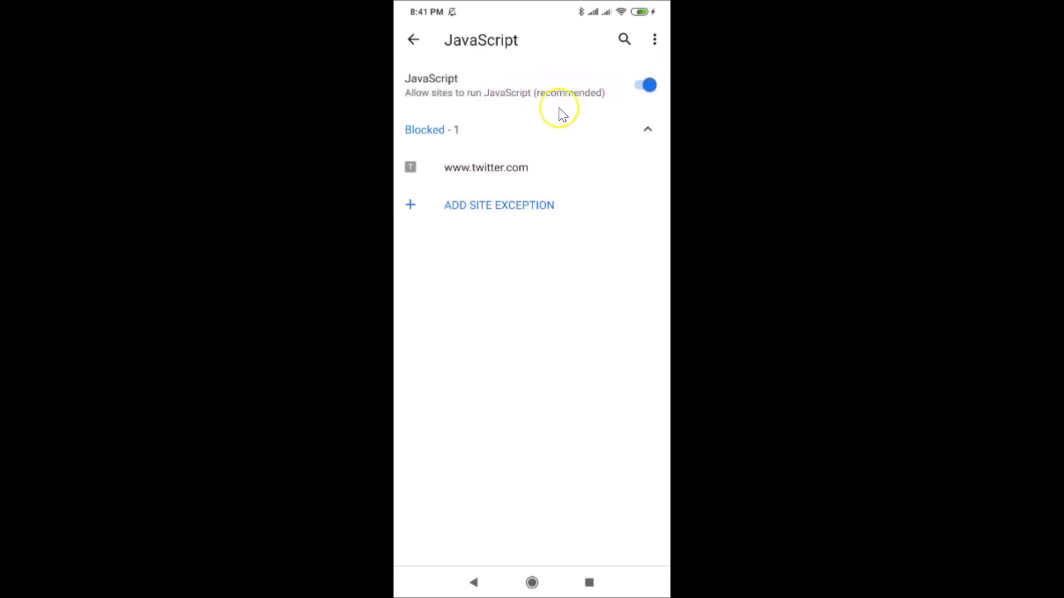
click(514, 170)
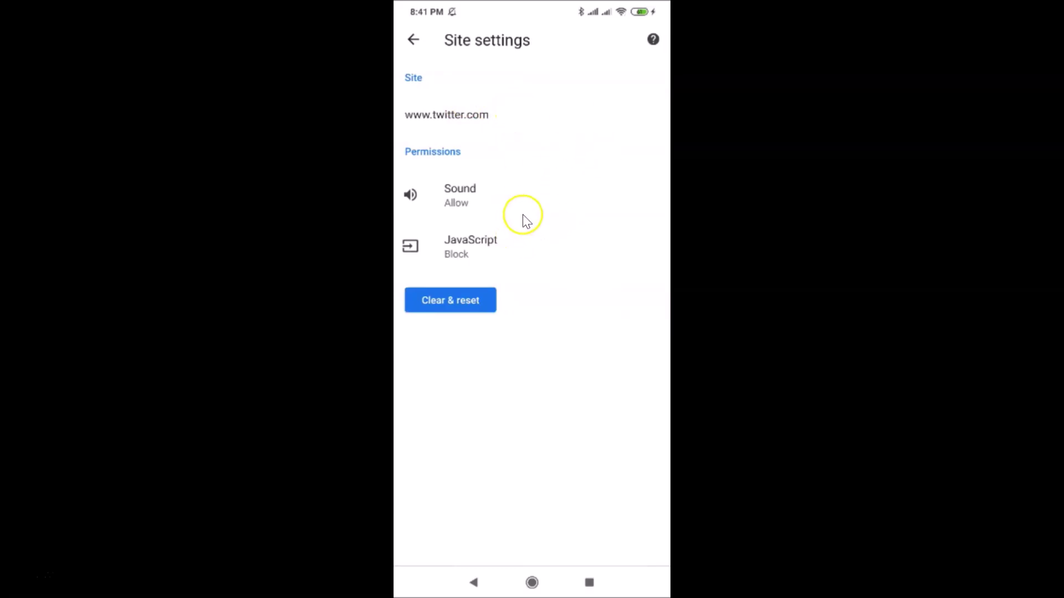
click(466, 299)
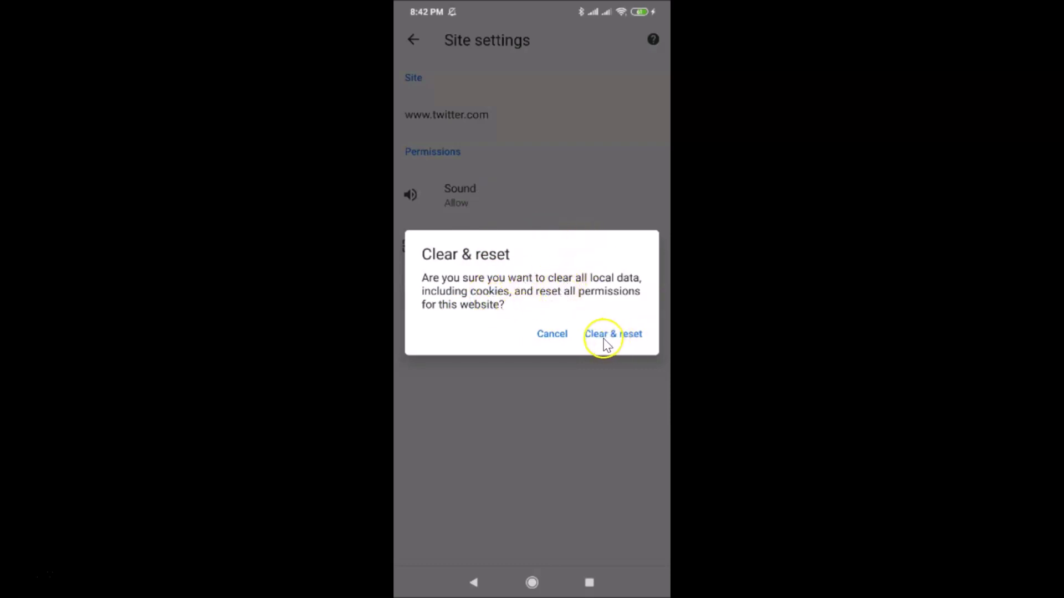
click(622, 334)
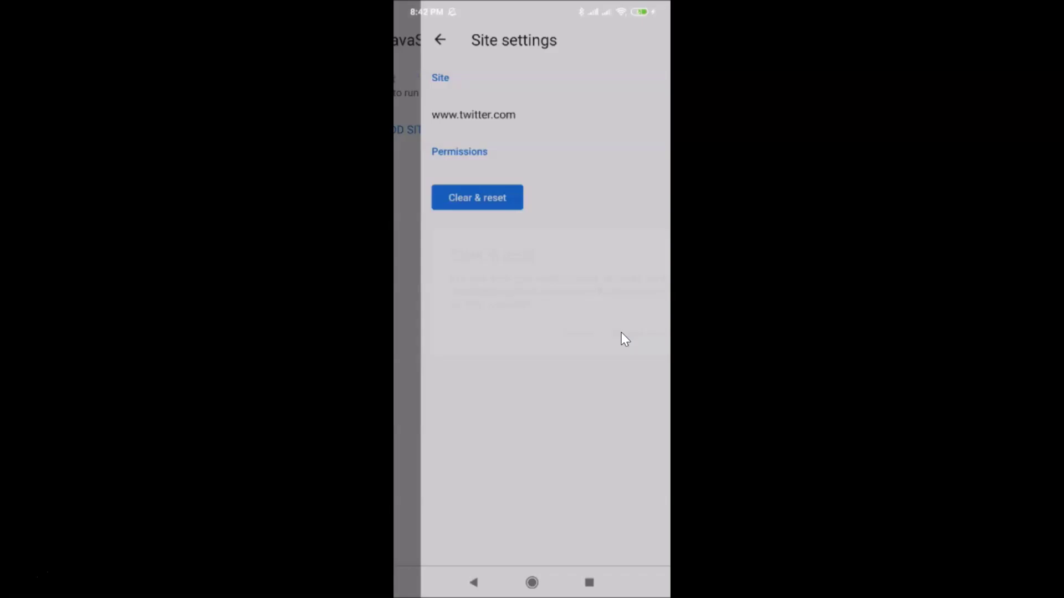